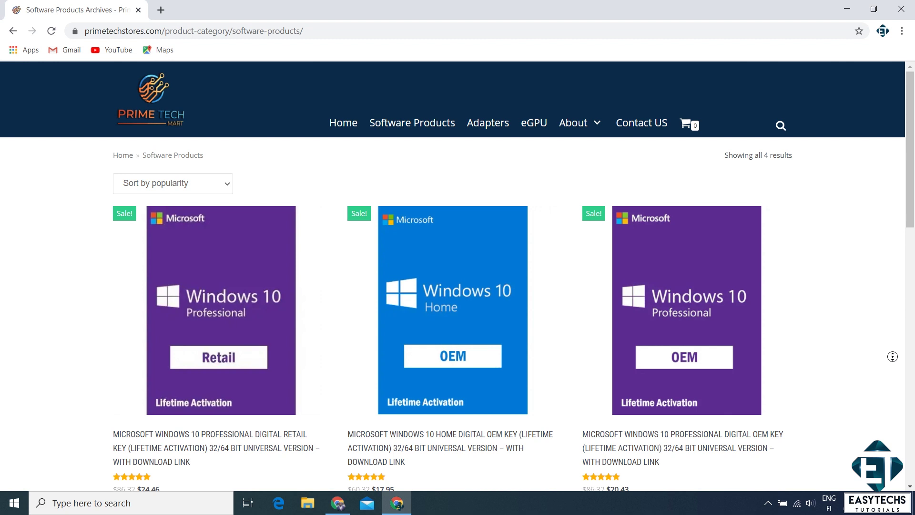
Look through the Windows and Office licences listed on the Prime Tech Mart software products page.
scroll(892, 356, "down", 1)
scroll(892, 362, "down", 1)
scroll(892, 362, "down", 5)
scroll(892, 362, "down", 1)
scroll(892, 363, "down", 1)
scroll(892, 363, "down", 1)
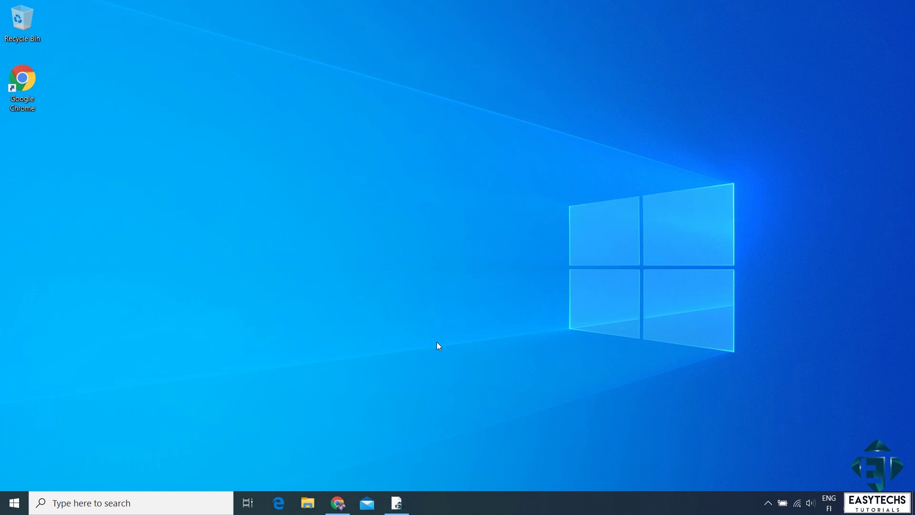
Check the Windows licence channel by running slmgr -dli in Command Prompt, and close the result and the console.
left_click(163, 501)
type("cmd")
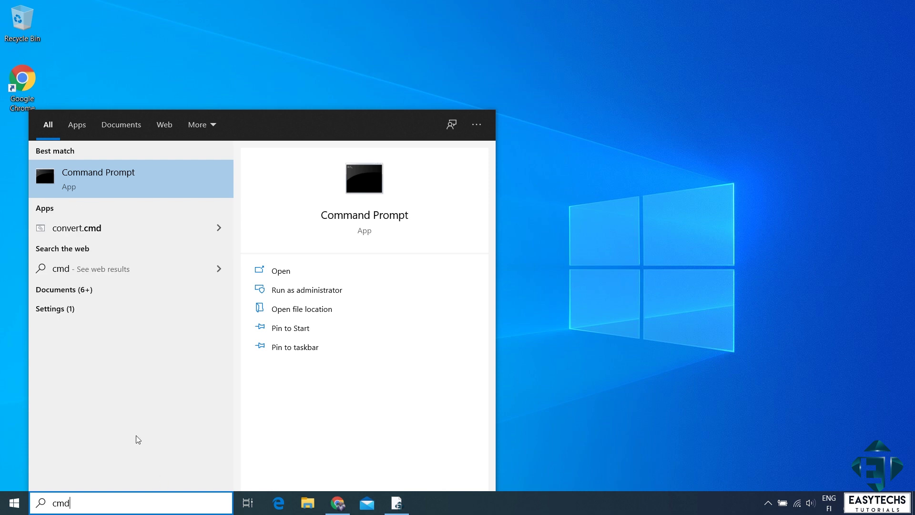
left_click(90, 188)
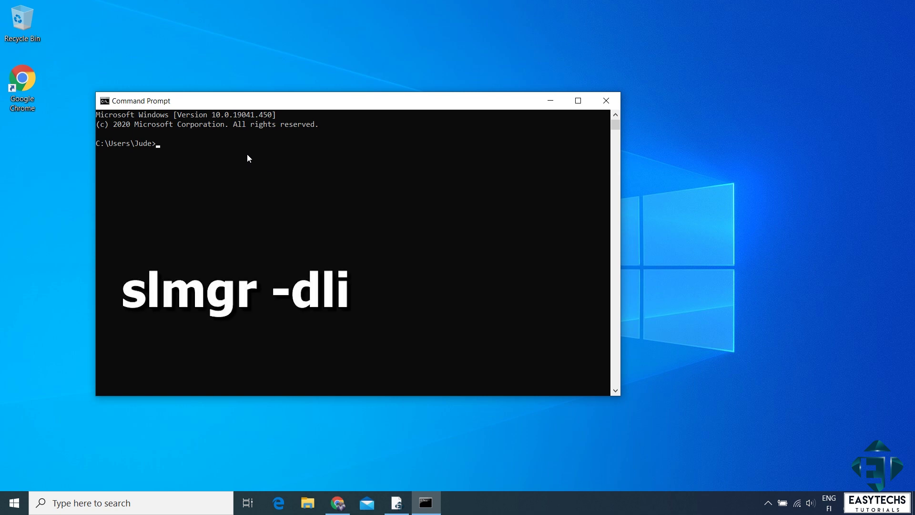
type("slmgr -dli")
key("Return")
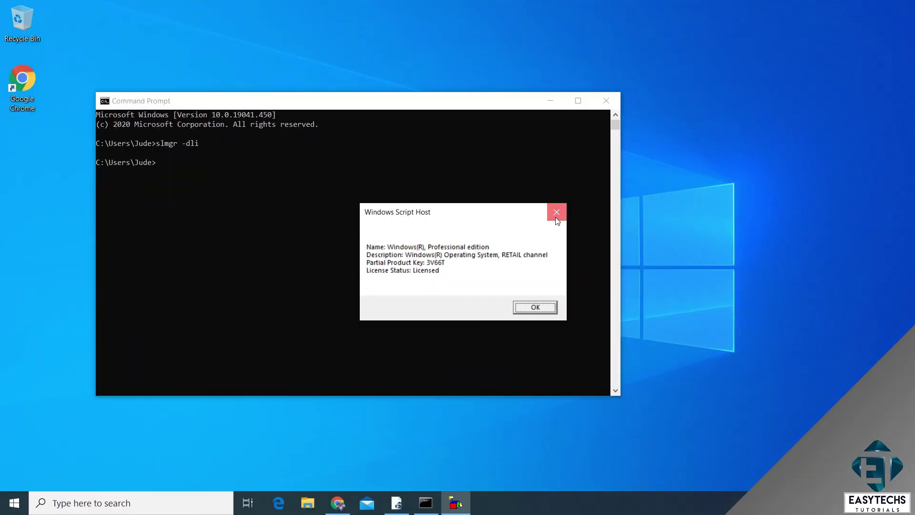
left_click(557, 210)
left_click(606, 101)
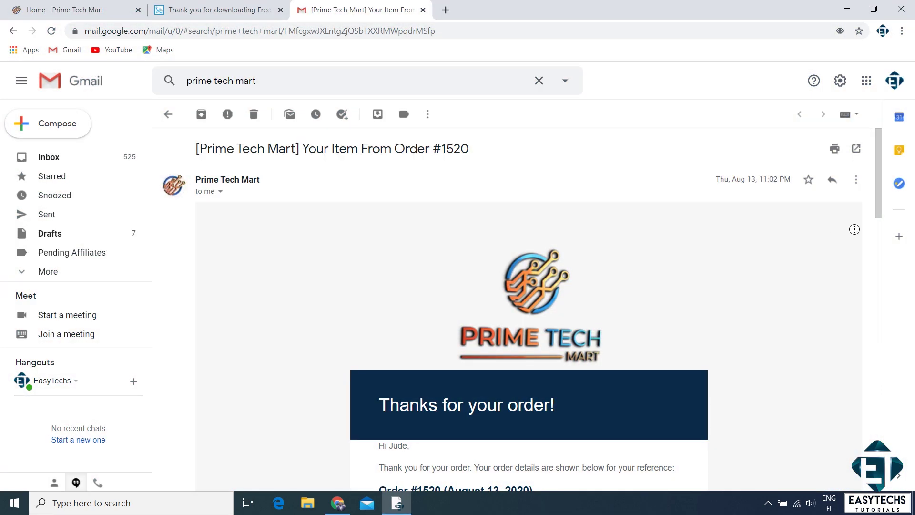
Read through the Prime Tech Mart order e-mail in Gmail down to the order details.
scroll(857, 251, "down", 1)
scroll(857, 251, "down", 2)
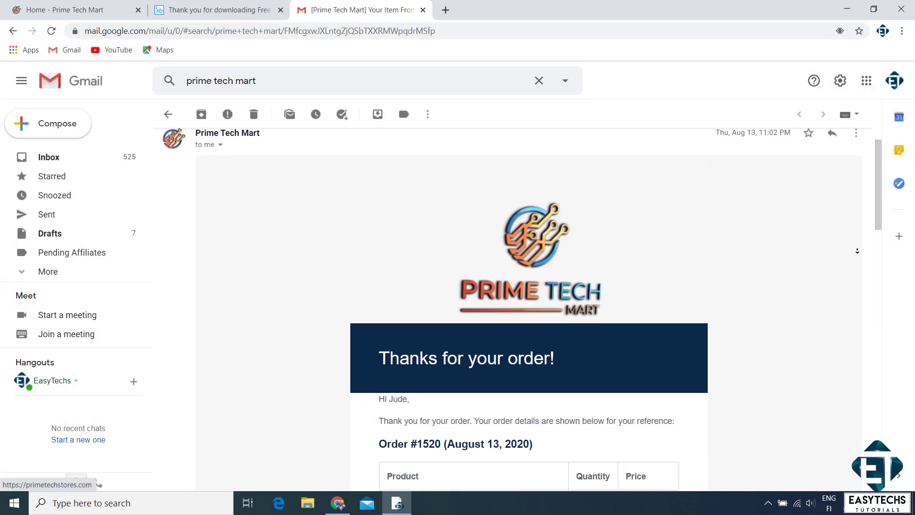
scroll(857, 251, "down", 3)
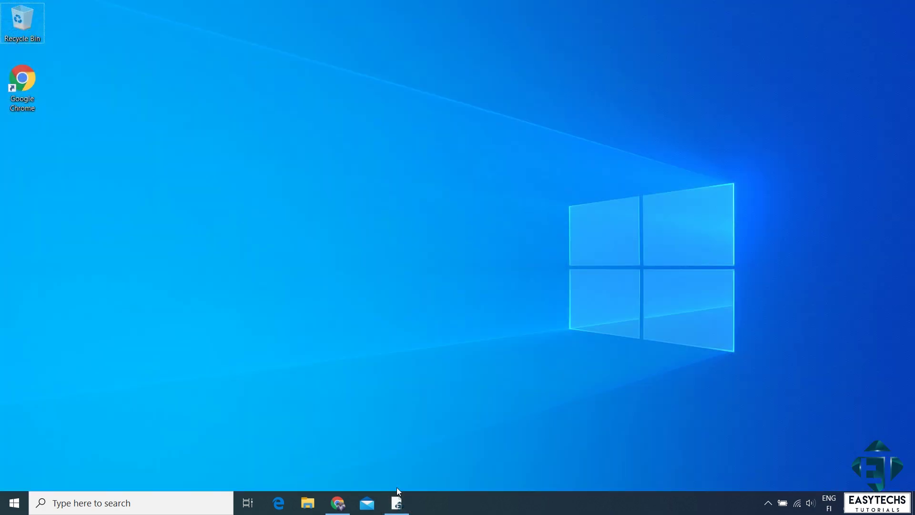
Switch to Chrome, download Free PC Audit from misutilities.com and run freepcaudit.exe.
left_click(397, 499)
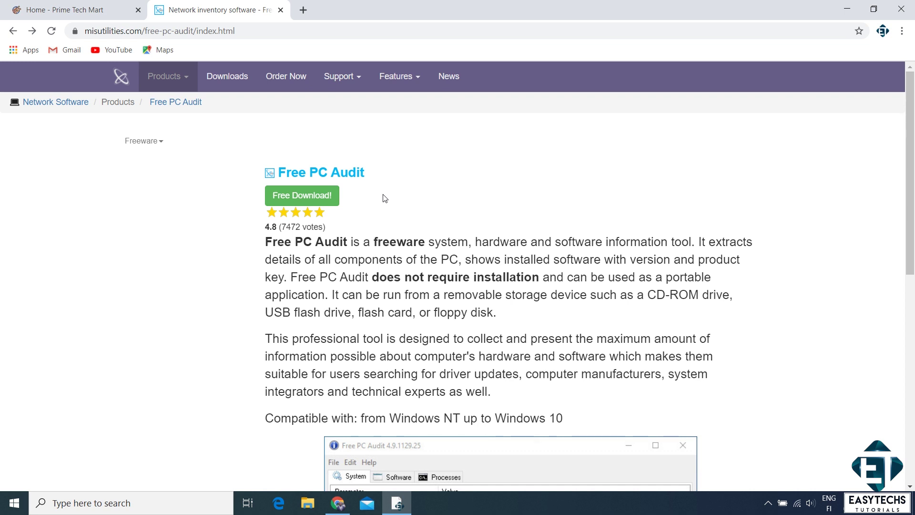
left_click(317, 200)
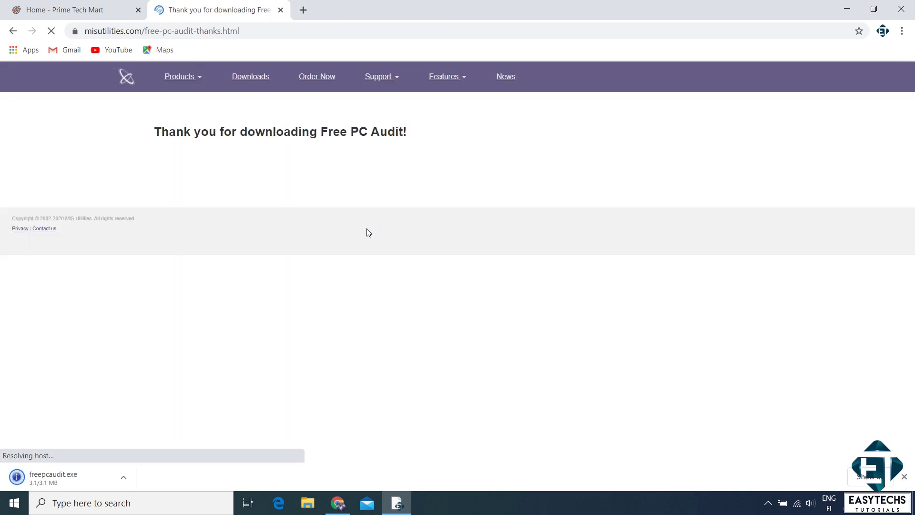
left_click(58, 479)
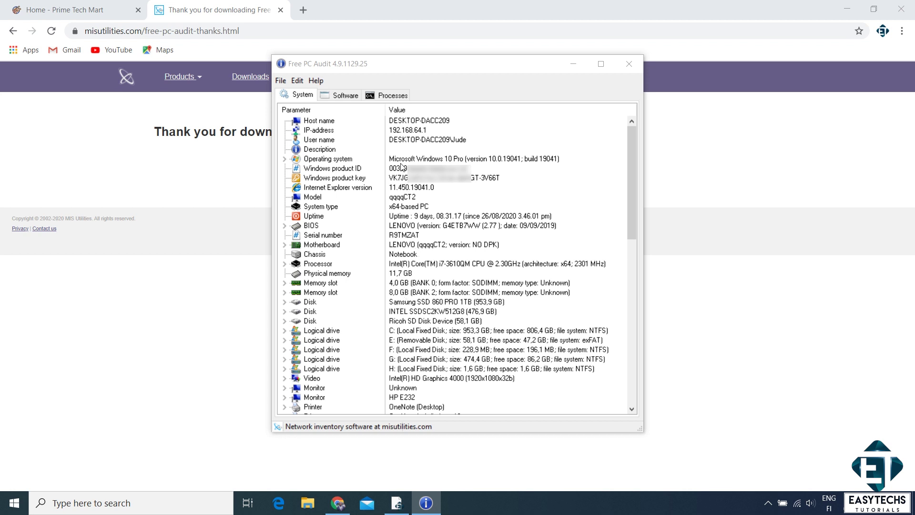
Copy the Windows product key entry from Free PC Audit and open a blank Notepad document.
left_click(324, 179)
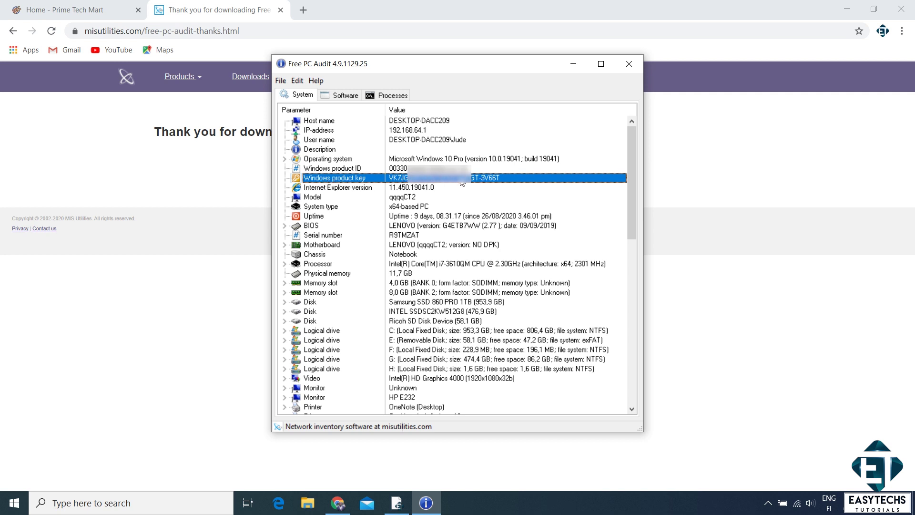
right_click(494, 179)
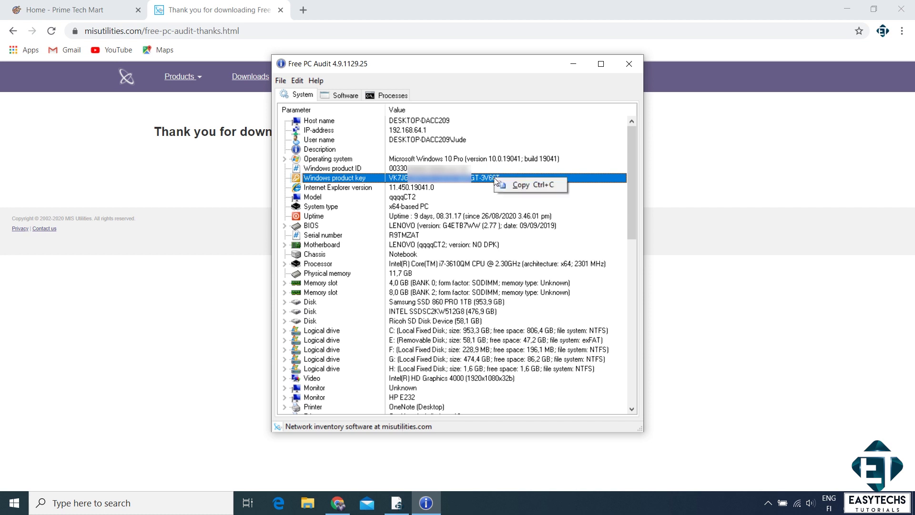
left_click(524, 184)
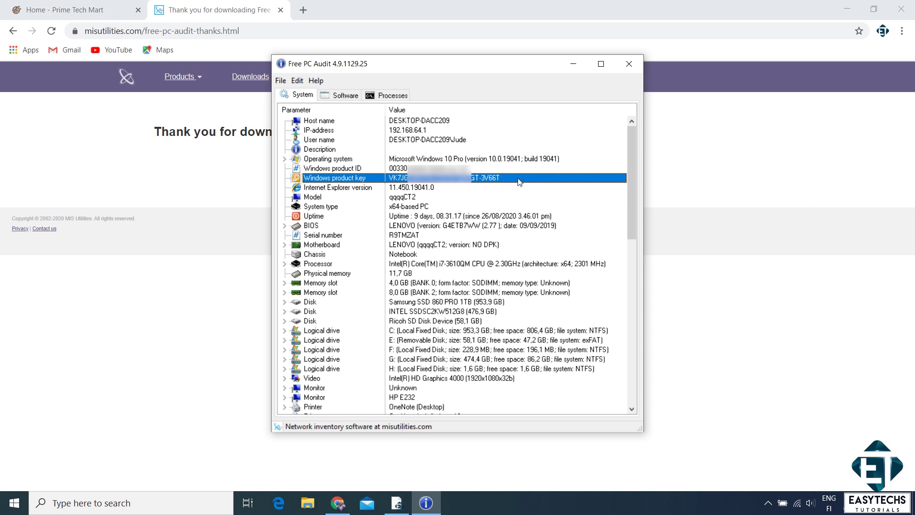
key("super")
type("notepad")
key("Return")
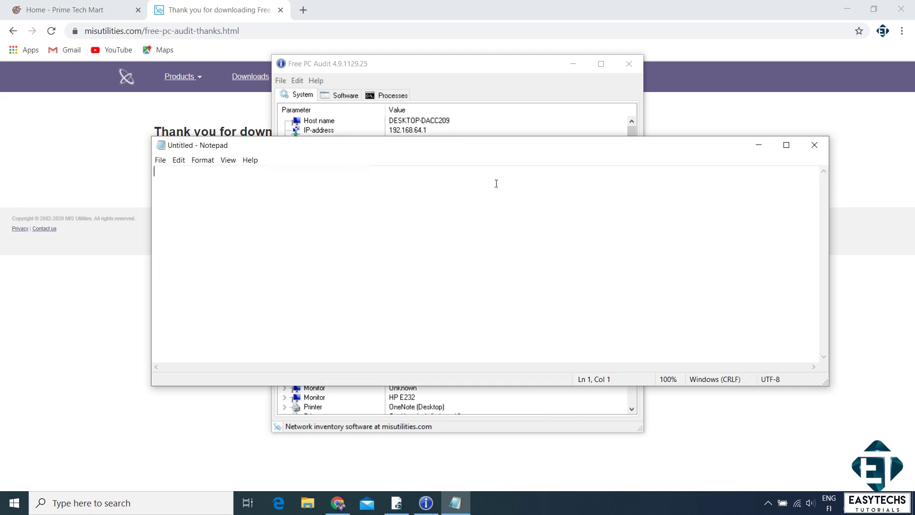
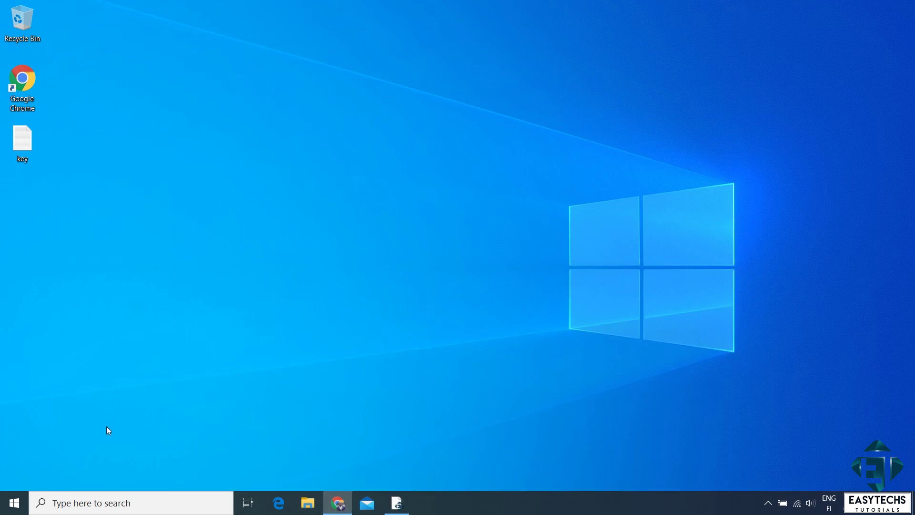
Search Windows for cmd and run Command Prompt as administrator.
left_click(119, 506)
type("cmd")
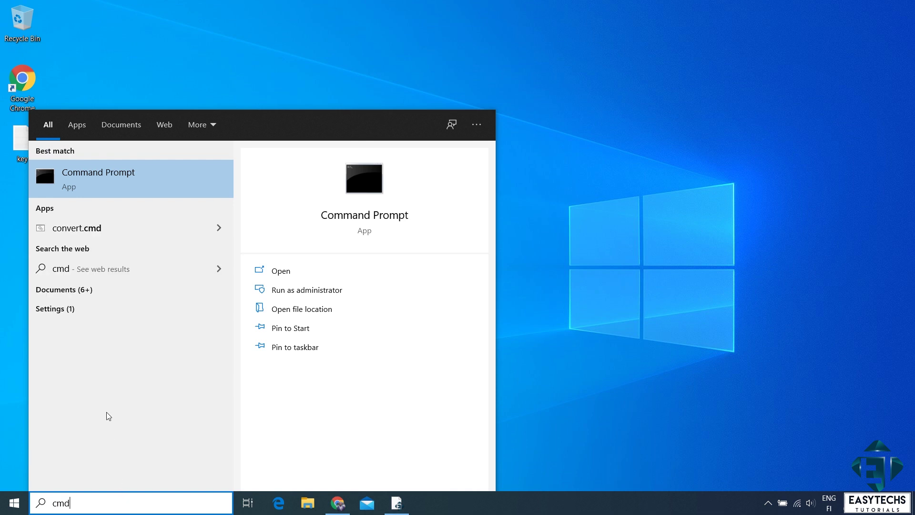
right_click(97, 189)
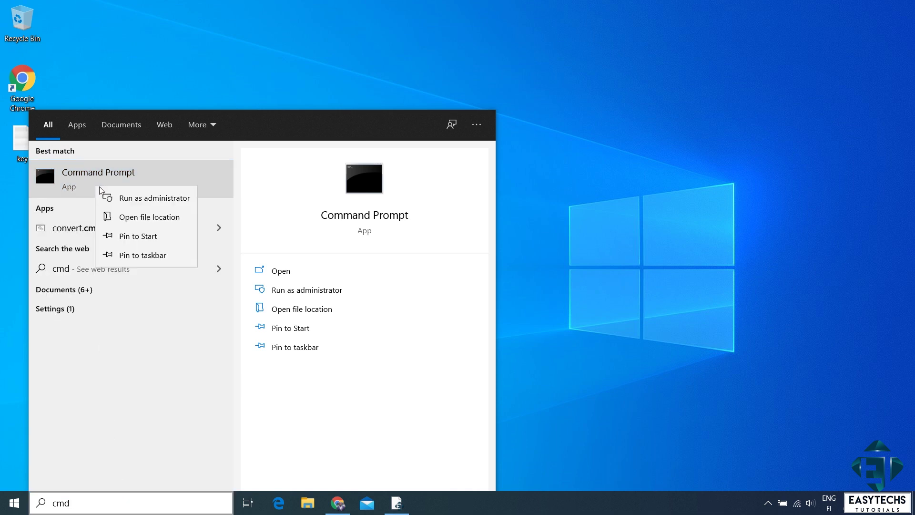
left_click(131, 199)
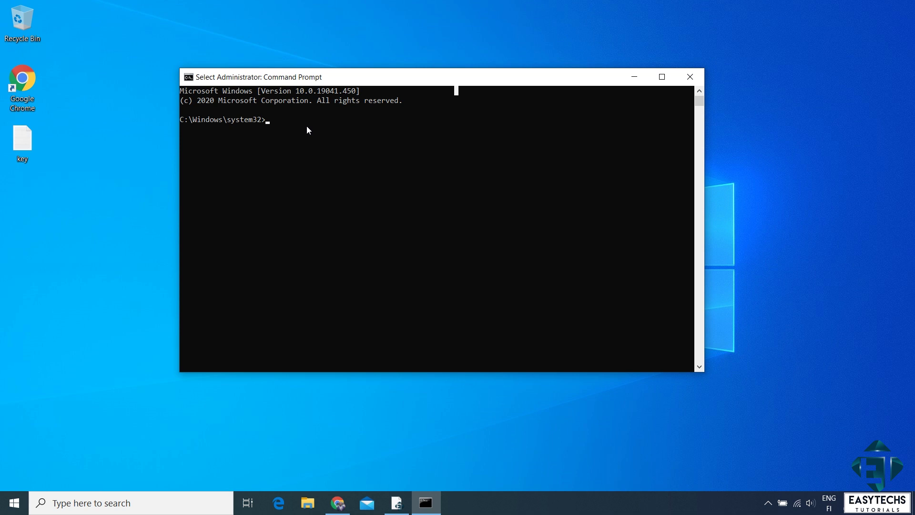
Uninstall the Windows product key with the command slmgr.vbs /upk and dismiss the message.
type("slmgr.vbs /upk")
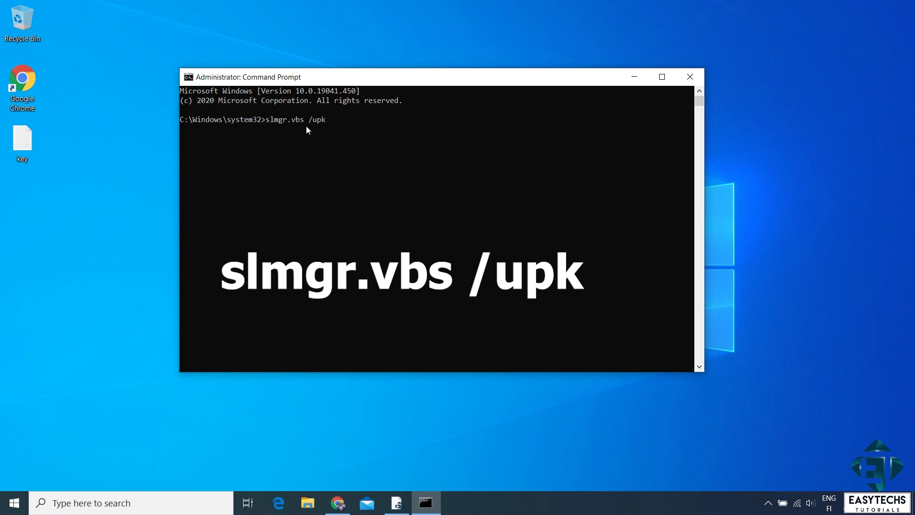
key("Return")
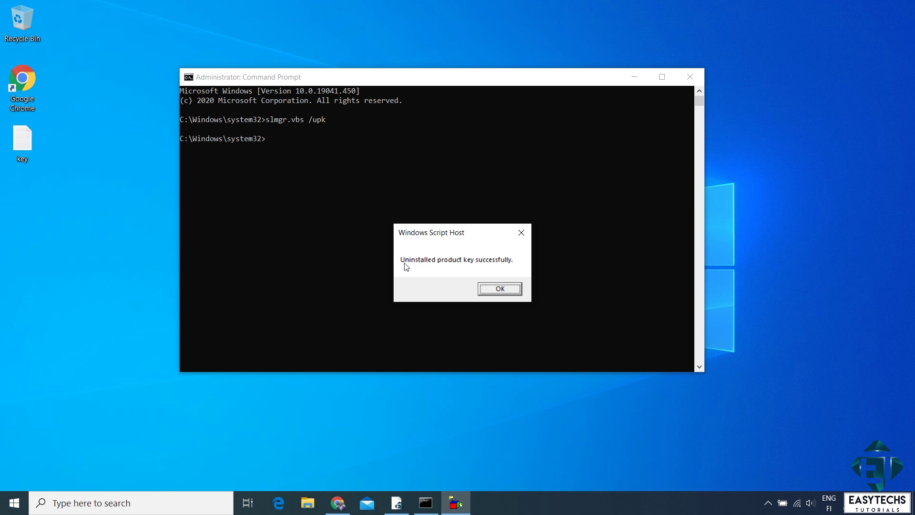
left_click(499, 288)
Clear the product key from the registry with slmgr.vbs /cpky, and close the message and Command Prompt.
left_click(319, 157)
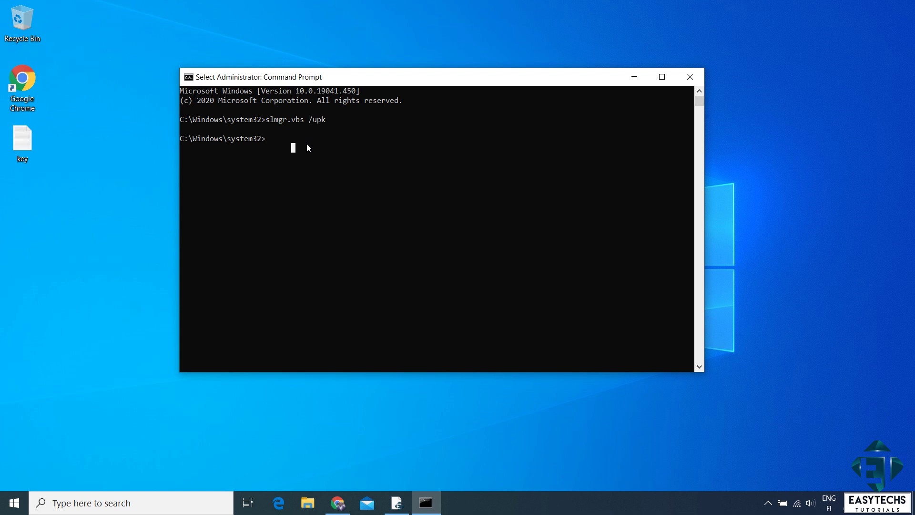
key("Escape")
type("slmgr.vbs /cp")
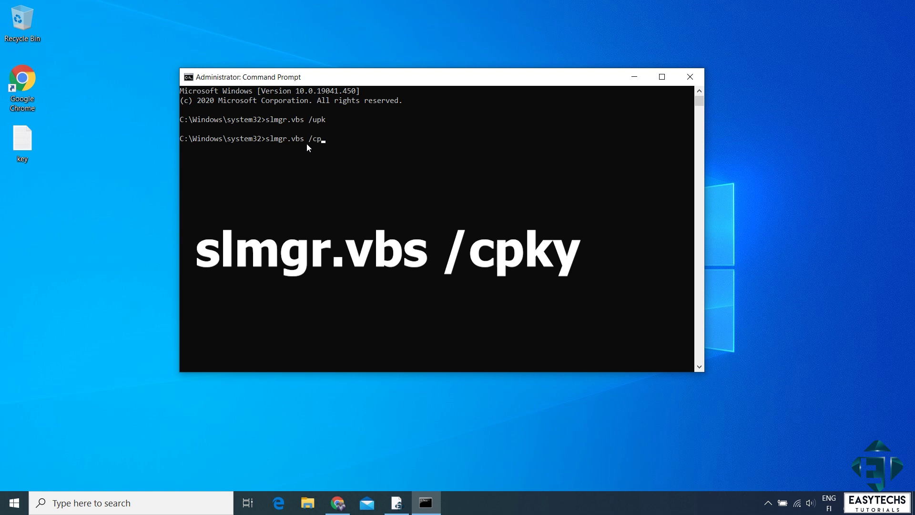
type("ky")
key("Return")
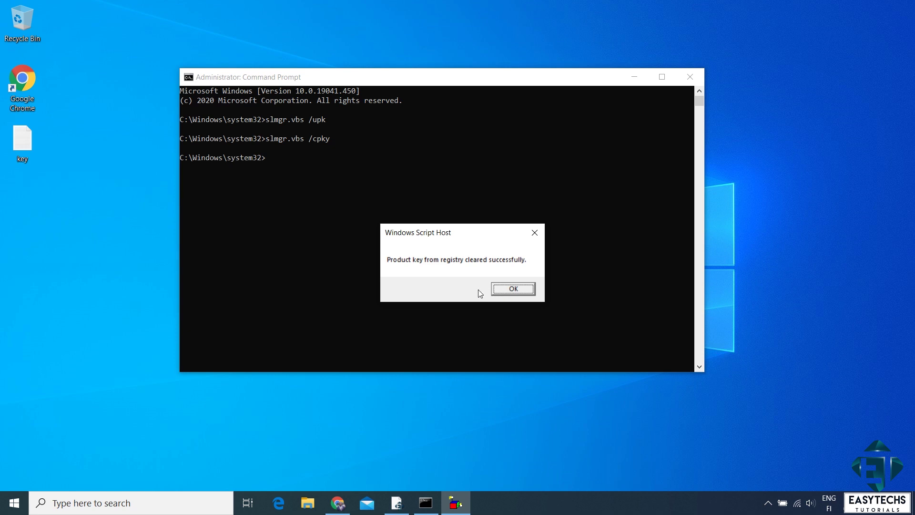
left_click(503, 291)
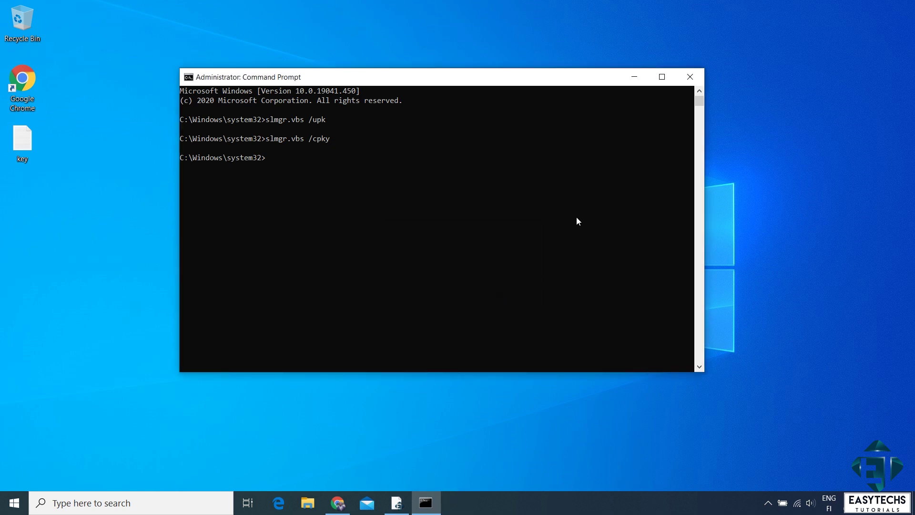
left_click(684, 86)
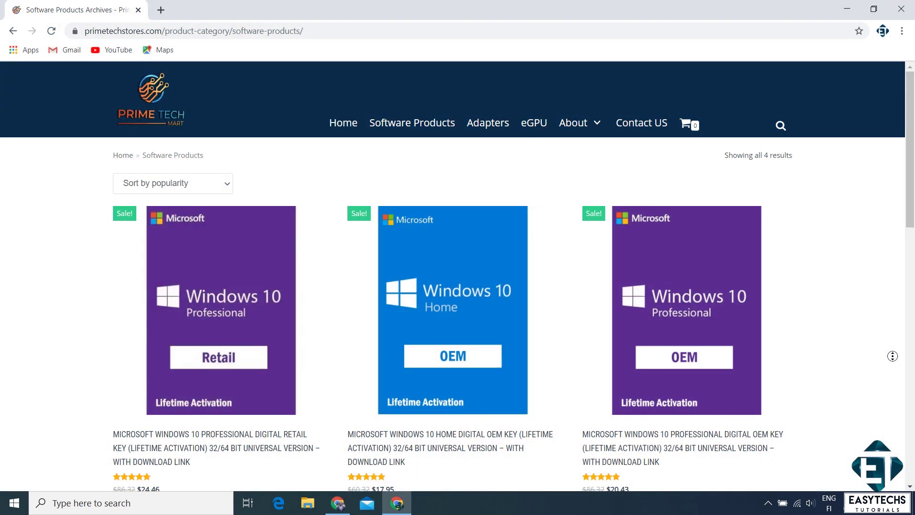
Browse the store's software products from the Windows 10 keys down to Office 2019 Professional Plus.
scroll(892, 356, "down", 1)
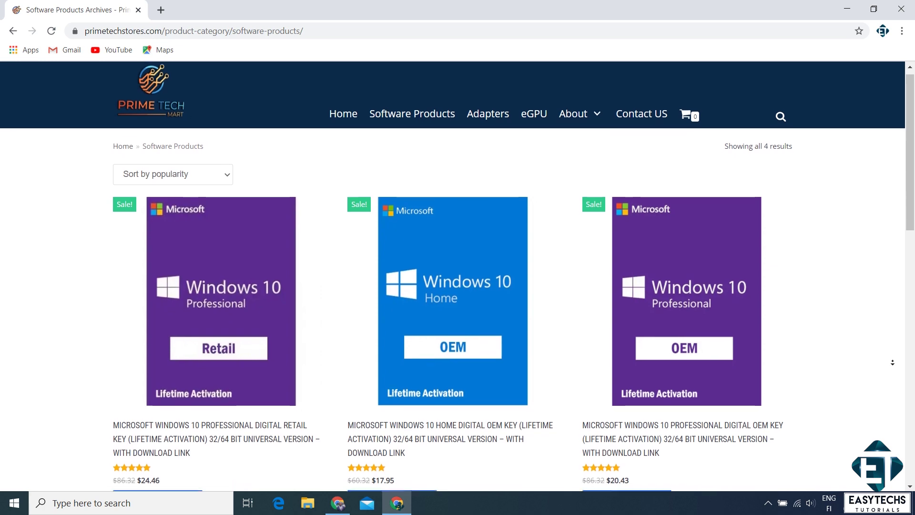
scroll(892, 362, "down", 1)
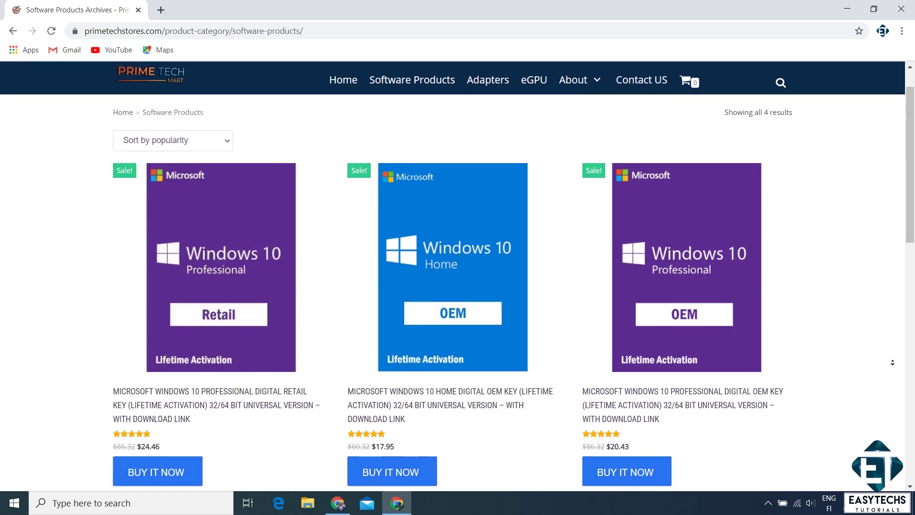
scroll(892, 362, "down", 8)
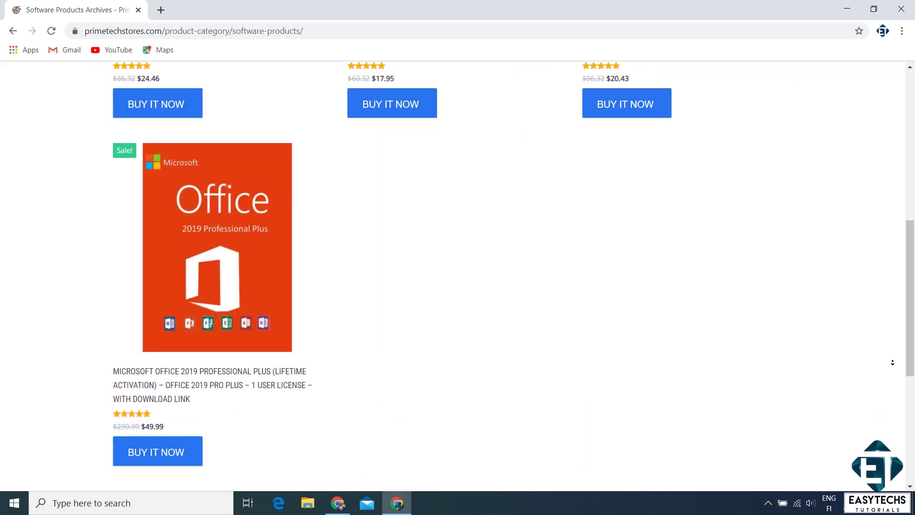
scroll(892, 362, "down", 1)
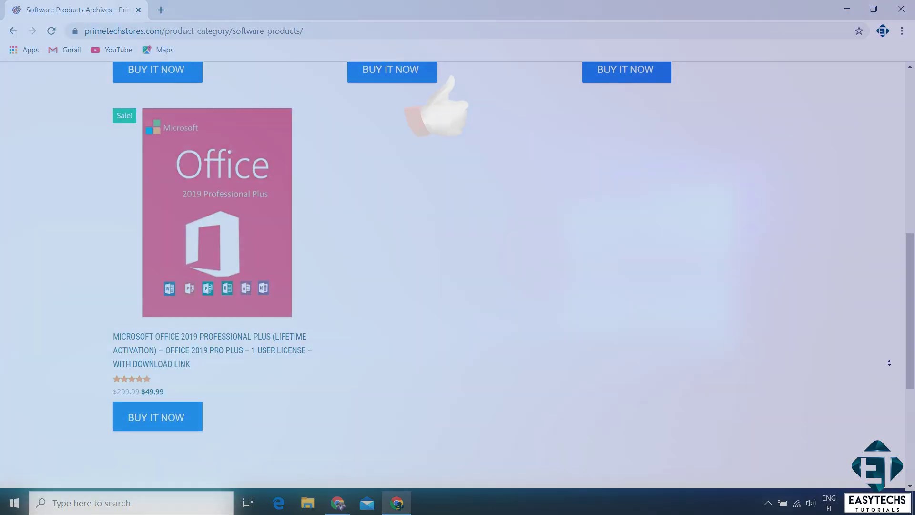